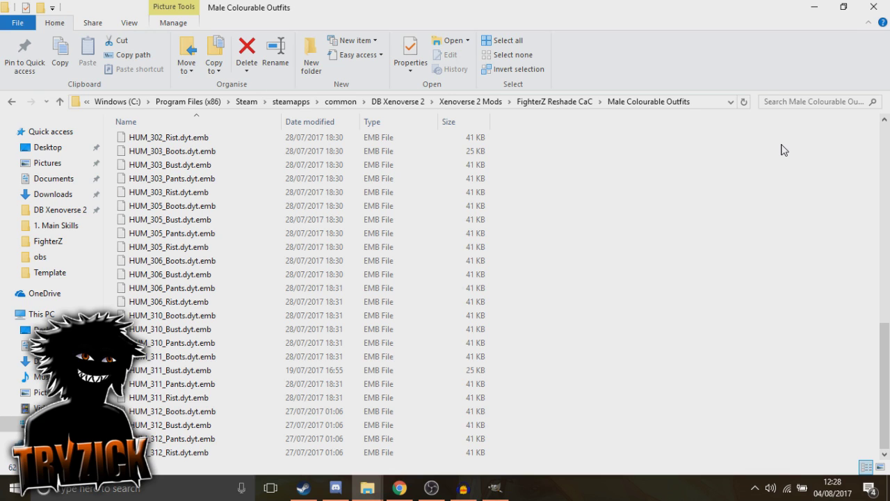
- Bring the bin tools window forward and select HUM_305_Bust.dyt.emb
drag(885, 353, 886, 183)
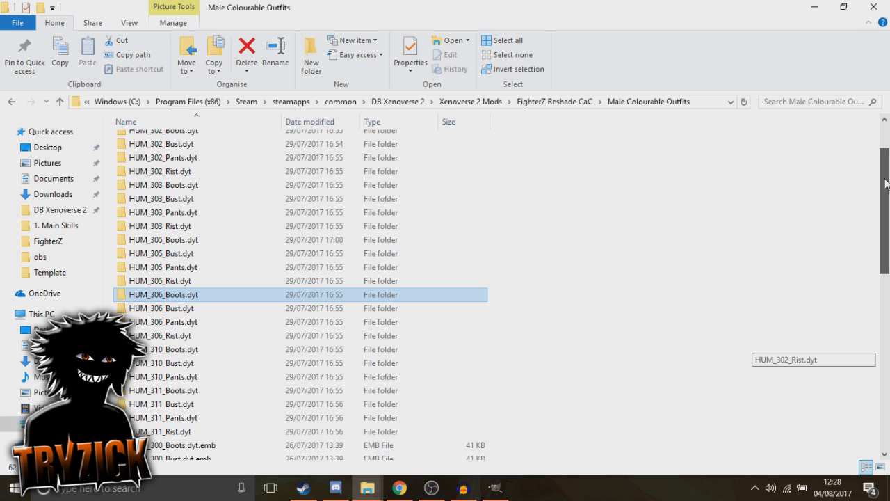
drag(885, 186, 877, 330)
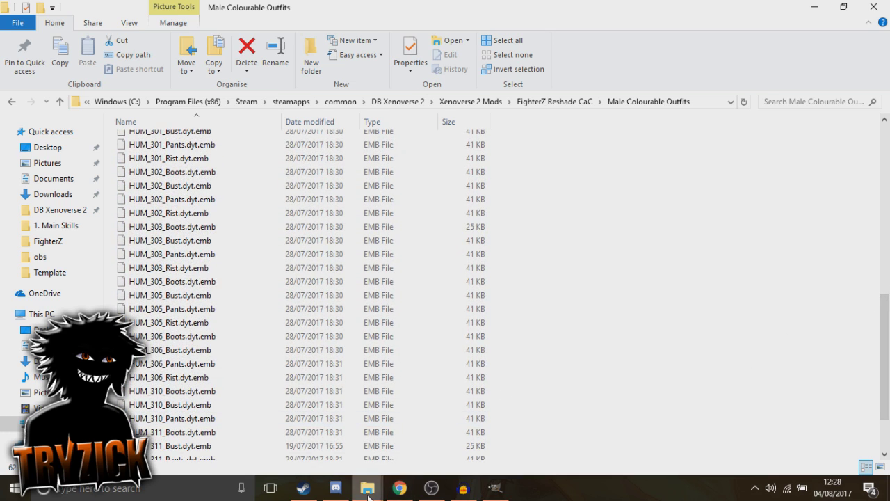
mouse_move(368, 494)
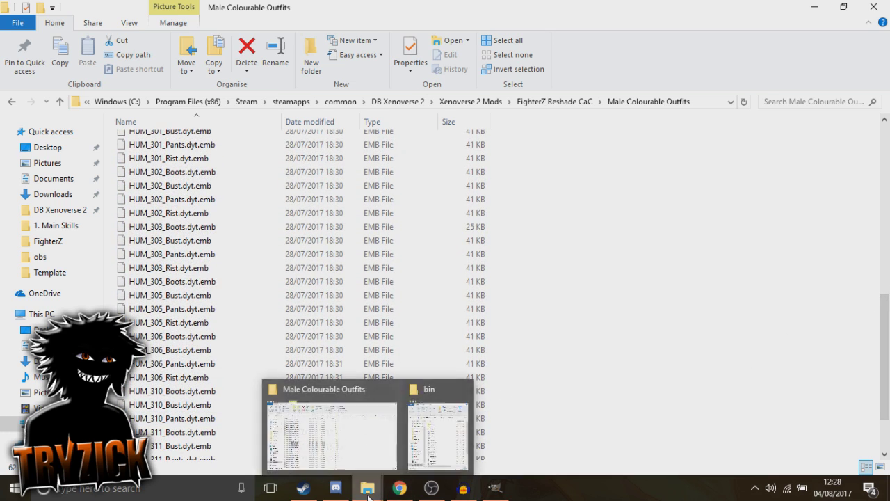
click(422, 445)
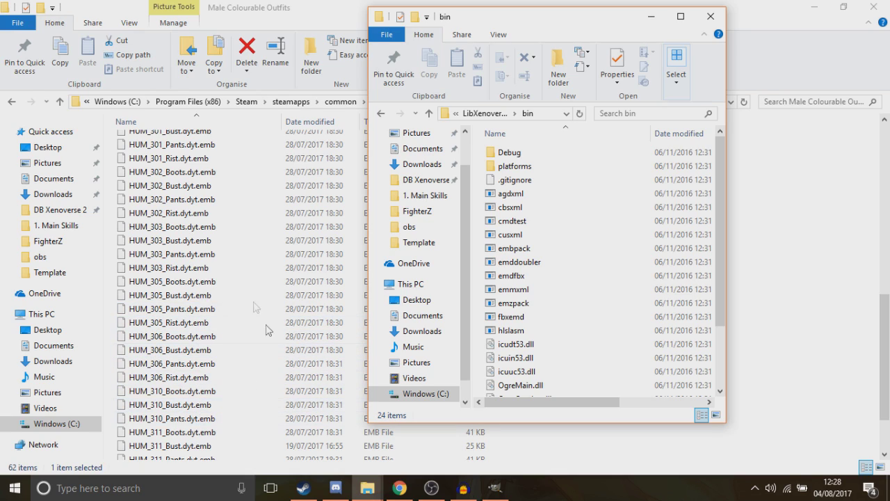
click(182, 295)
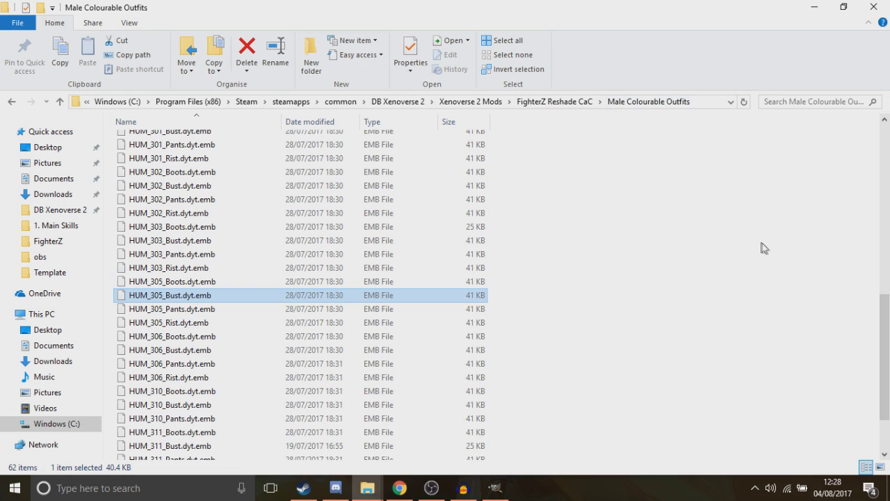
- Return to the bin tools window and open the HUM_305_Bust.dyt folder
mouse_move(887, 349)
mouse_down()
mouse_move(884, 281)
mouse_move(885, 364)
mouse_up()
mouse_move(367, 487)
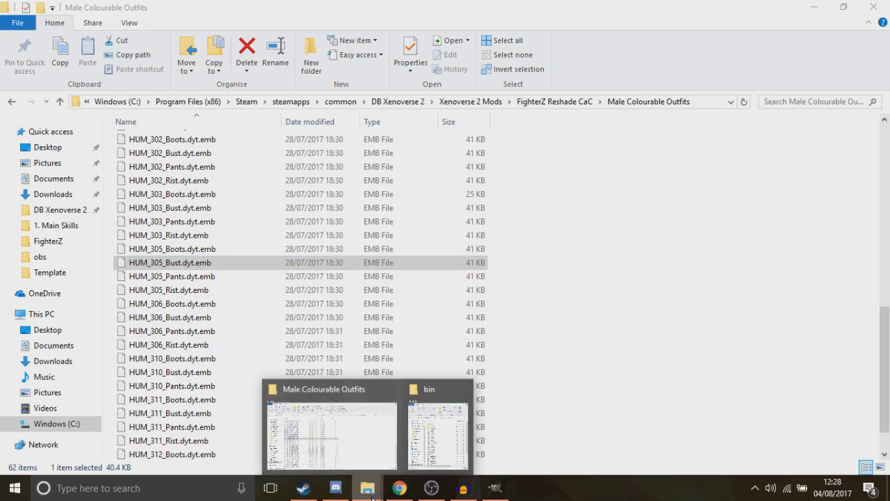
click(426, 468)
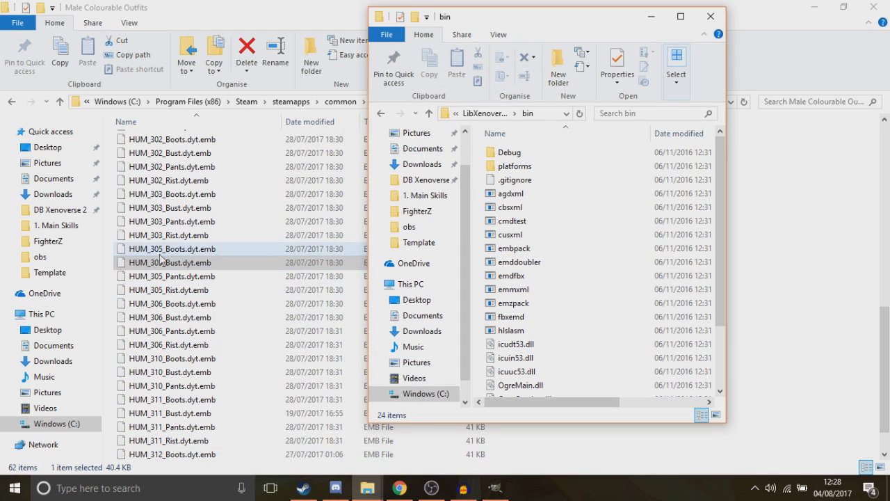
drag(139, 268, 525, 253)
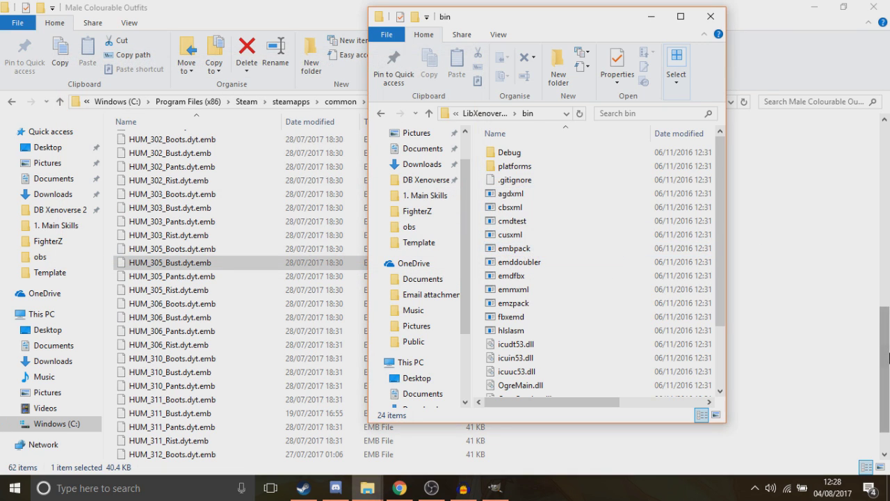
drag(885, 358, 887, 201)
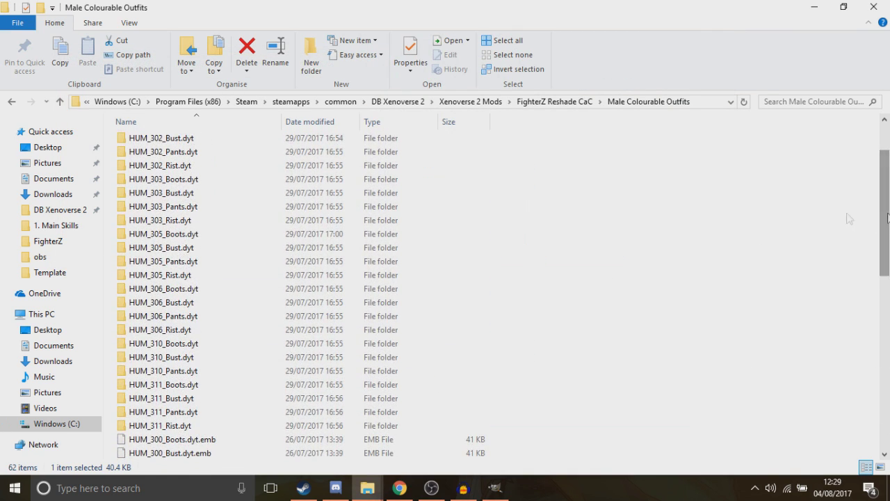
double_click(269, 254)
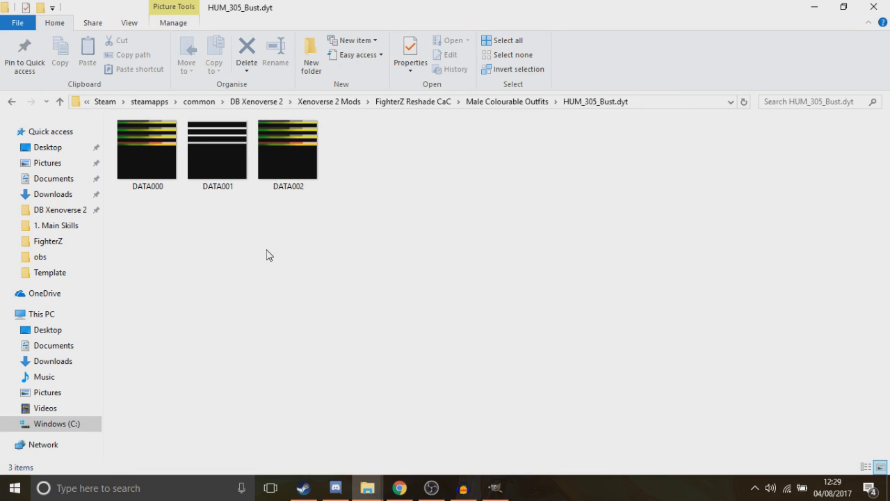
mouse_move(367, 488)
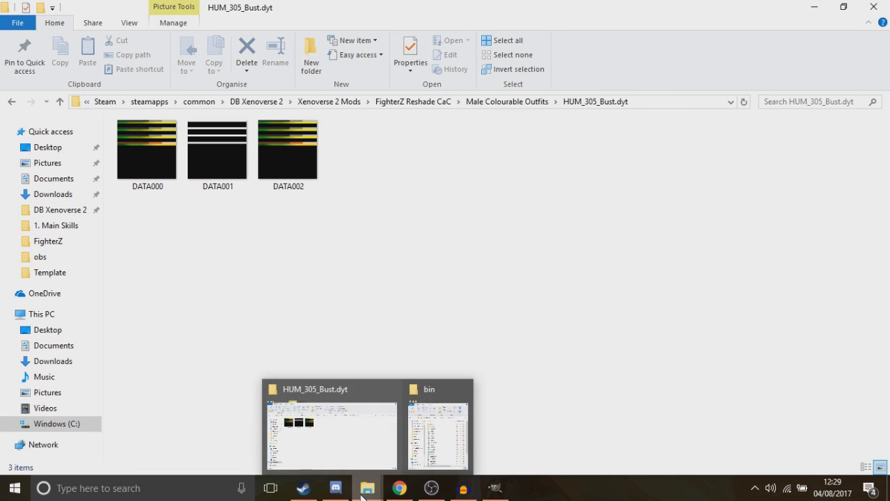
click(440, 440)
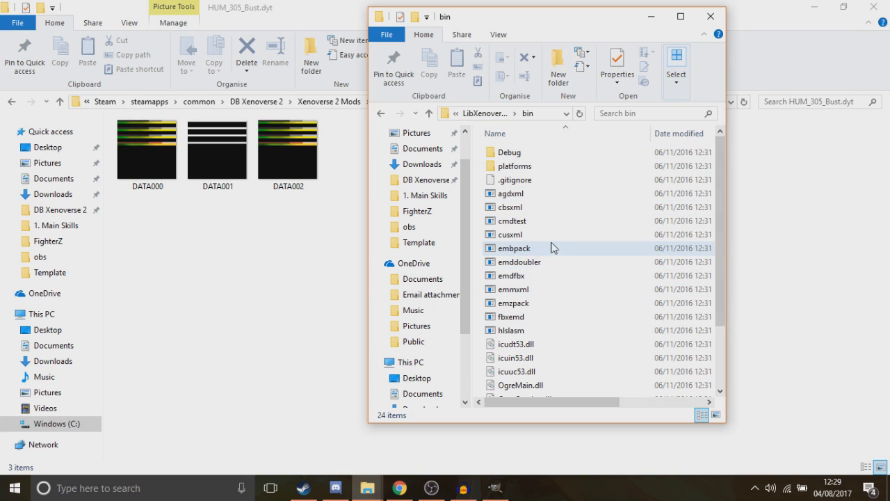
click(213, 254)
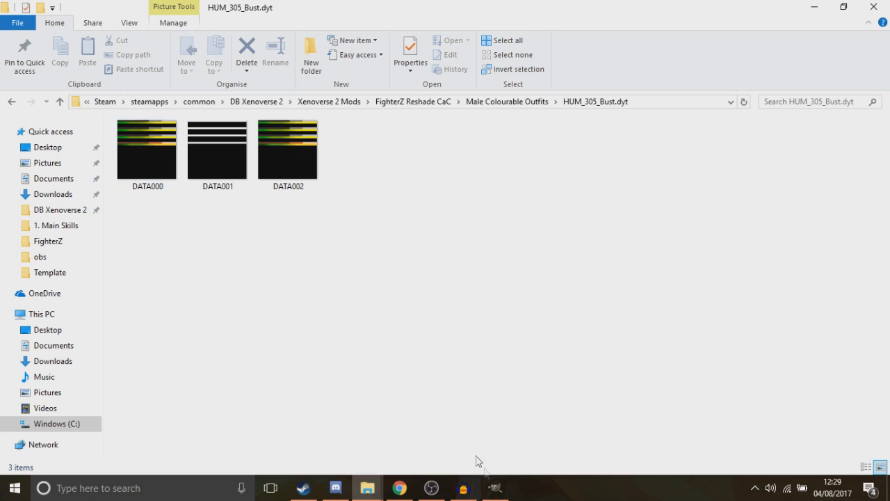
right_click(362, 485)
- Open 1. Main Skills in a new window and go up to the DB Xenoverse 2 folder
click(353, 282)
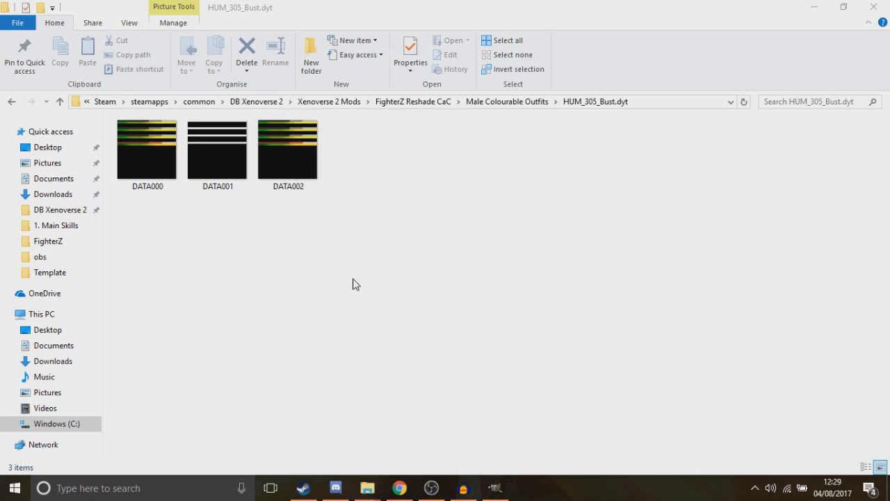
click(492, 130)
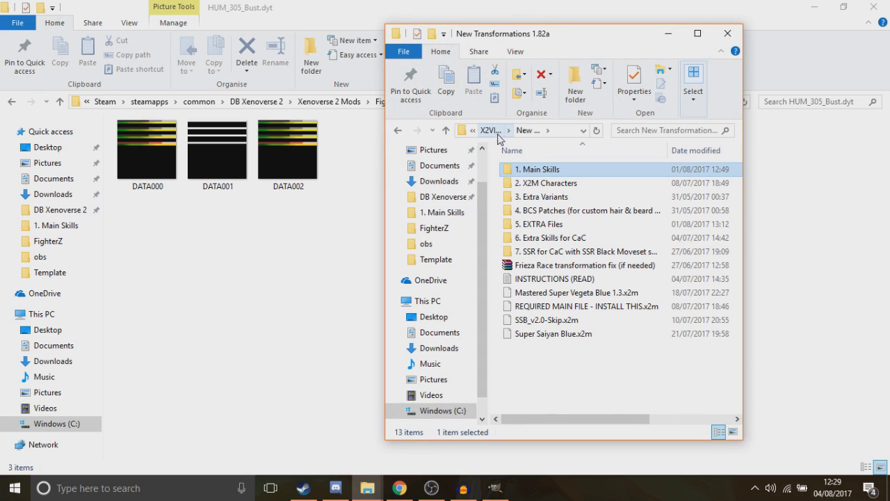
click(498, 135)
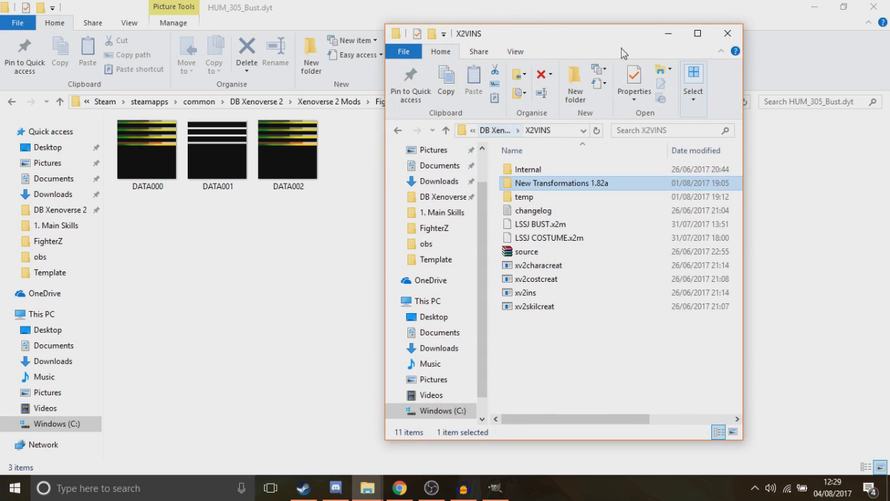
click(498, 132)
- Browse into cpk > data > data > chara > HUM and shrink the HUM_305_Bust.dyt window
double_click(535, 218)
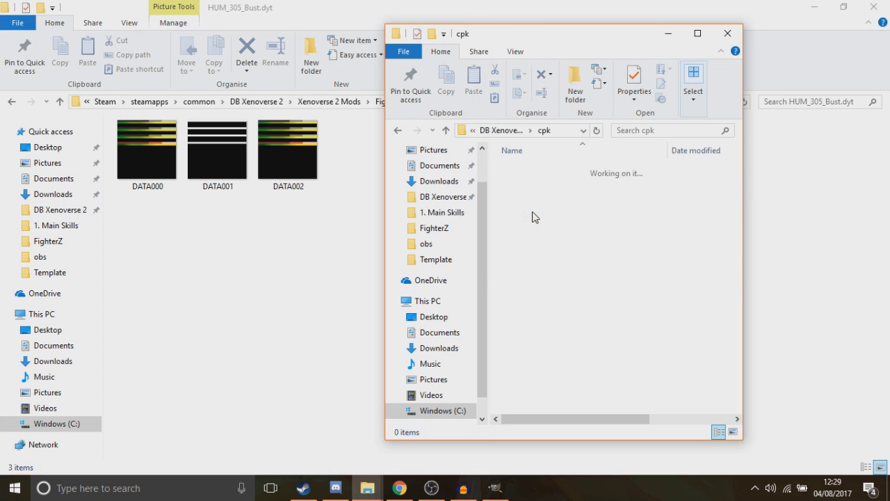
double_click(521, 171)
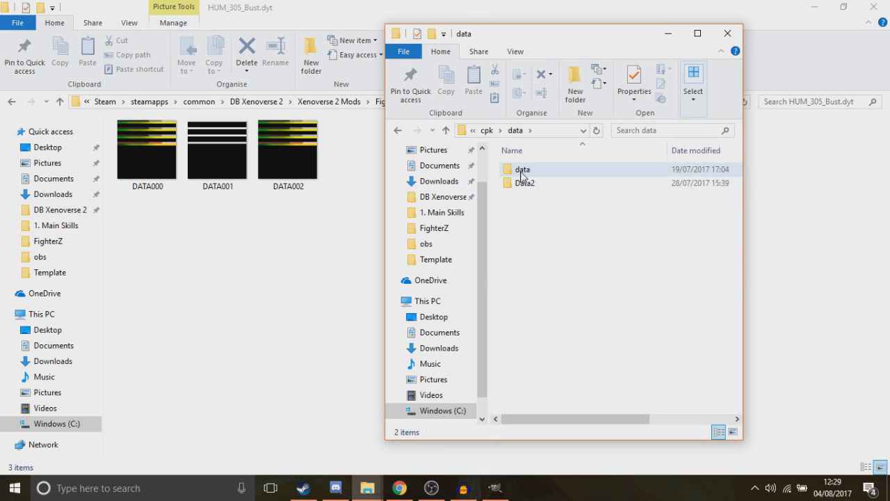
double_click(540, 173)
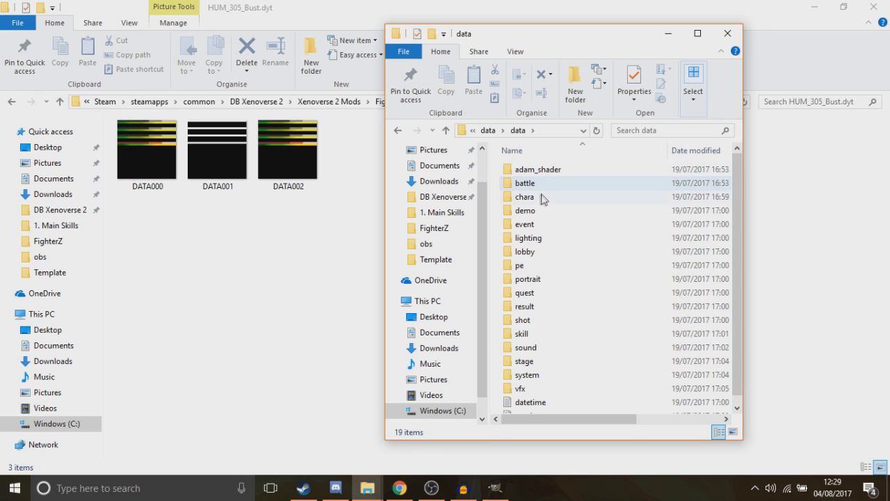
double_click(541, 196)
drag(737, 190, 735, 292)
double_click(551, 235)
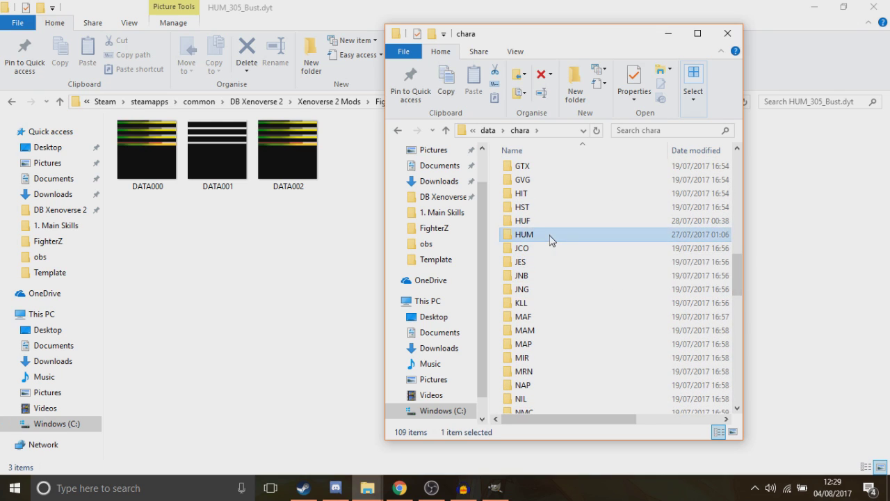
drag(738, 160, 732, 198)
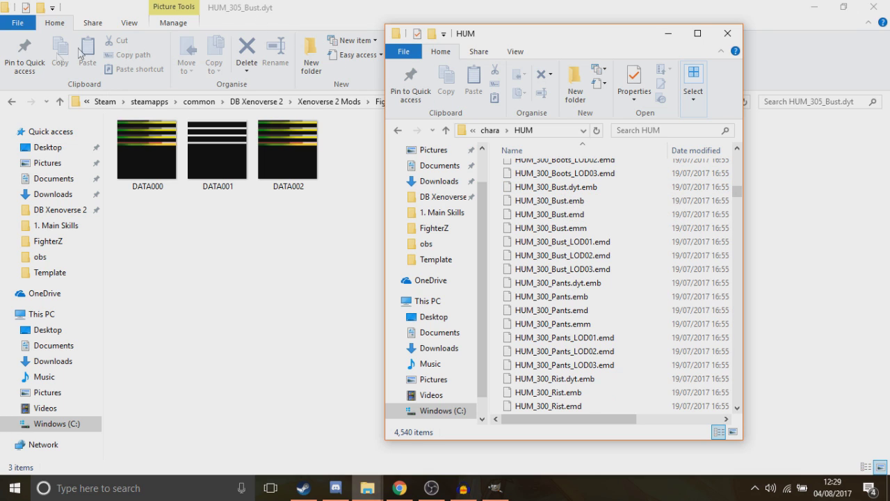
double_click(375, 14)
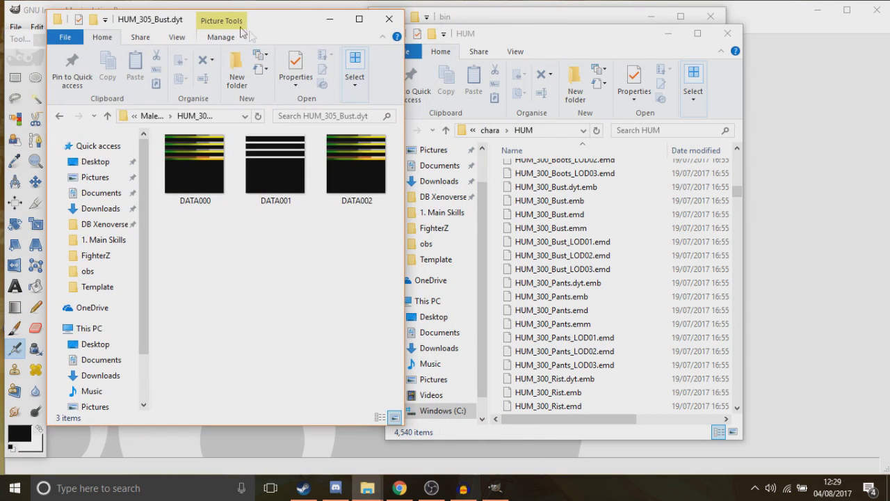
- Reach the Xenoverse 2 Mods folder via 1. Main Skills and the DB Xenoverse 2 folder
right_click(368, 485)
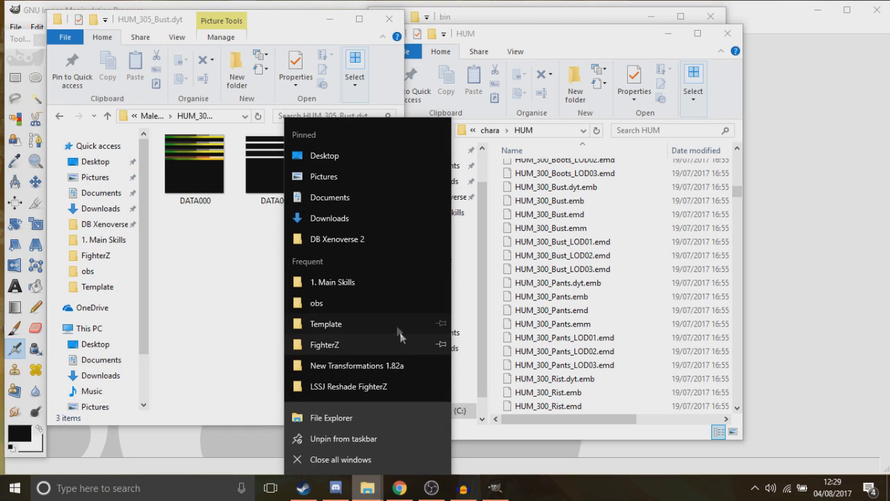
click(354, 346)
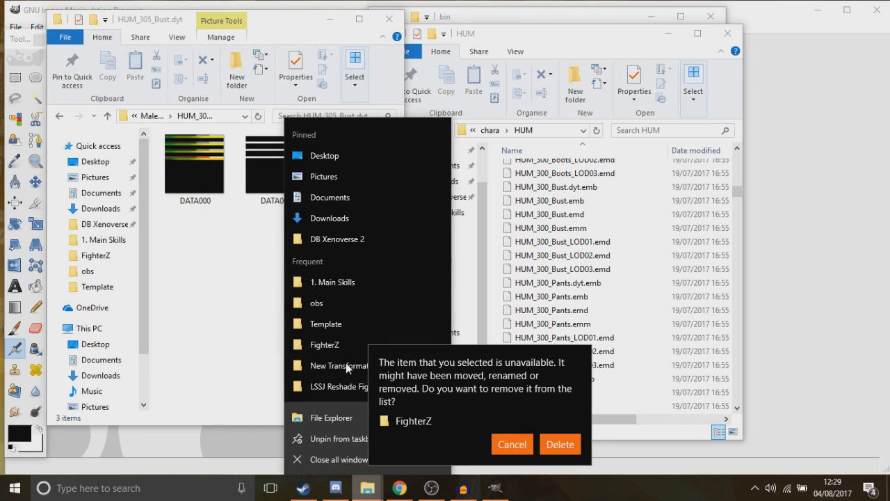
key(Escape)
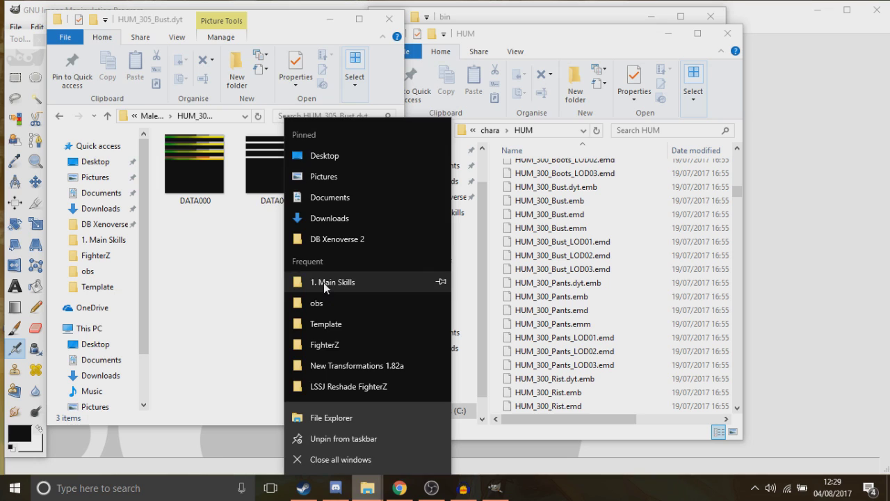
click(324, 282)
click(169, 133)
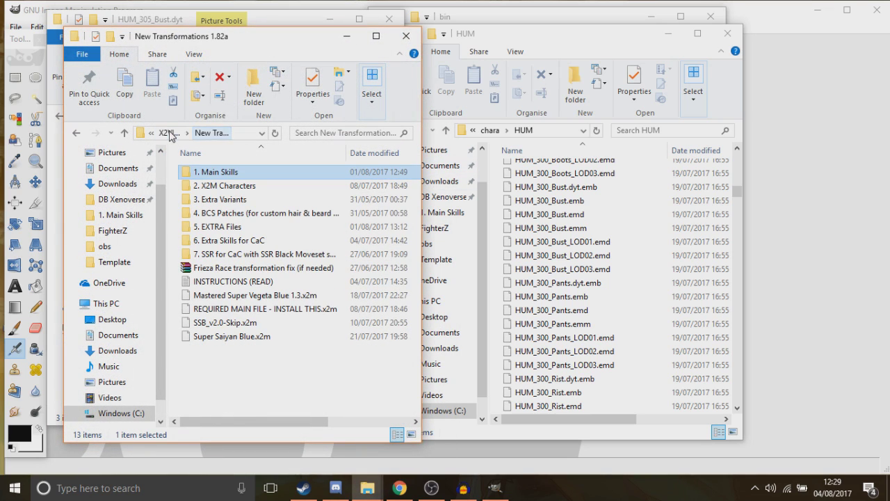
click(167, 133)
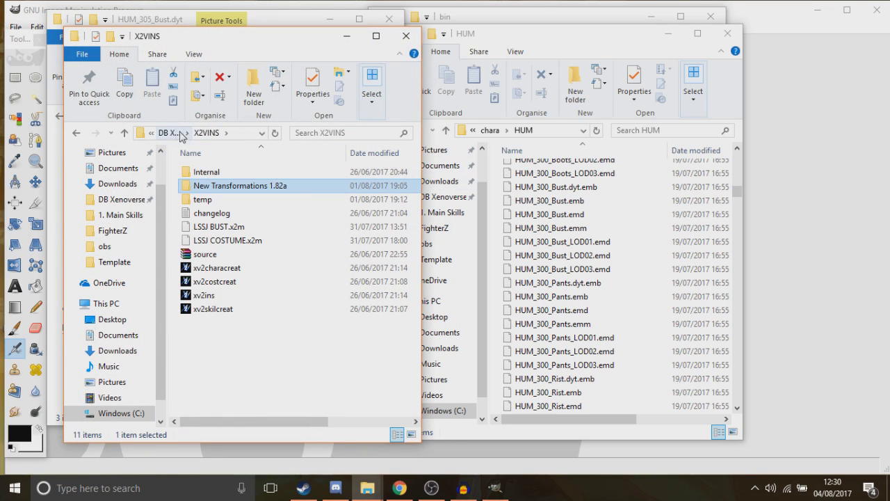
click(169, 133)
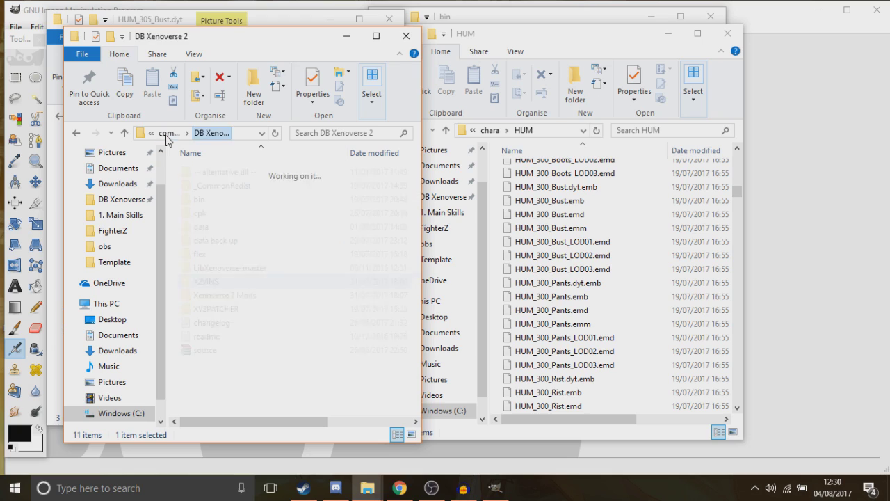
double_click(213, 295)
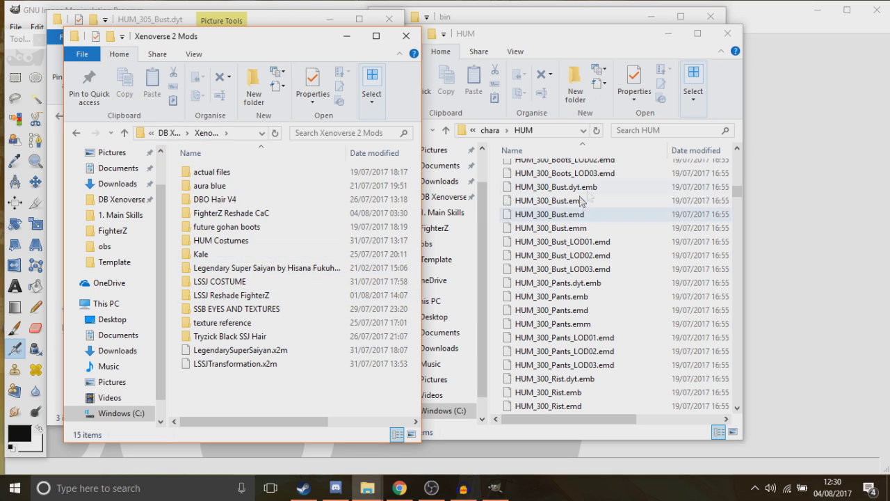
- Copy HUM_300_Bust.dyt.emb into Xenoverse 2 Mods and unpack it with embpack
drag(570, 191, 547, 198)
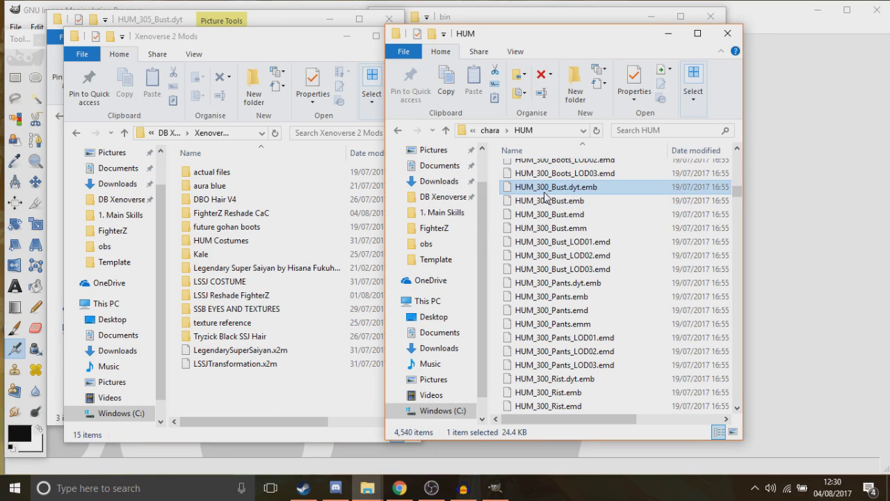
click(659, 187)
drag(660, 186, 271, 368)
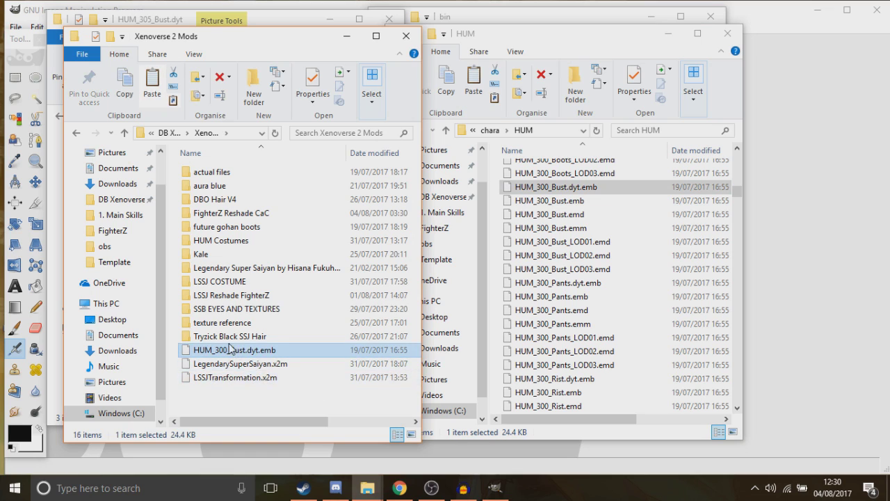
click(668, 34)
drag(543, 15, 587, 25)
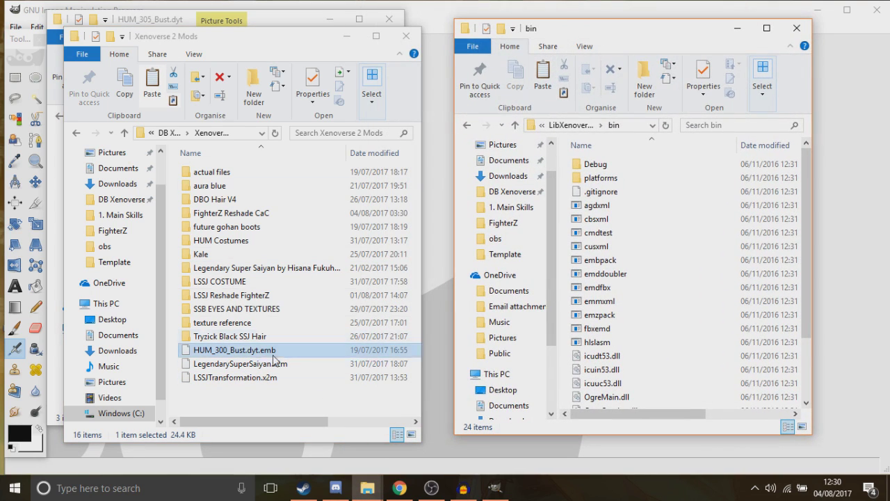
drag(249, 356, 629, 258)
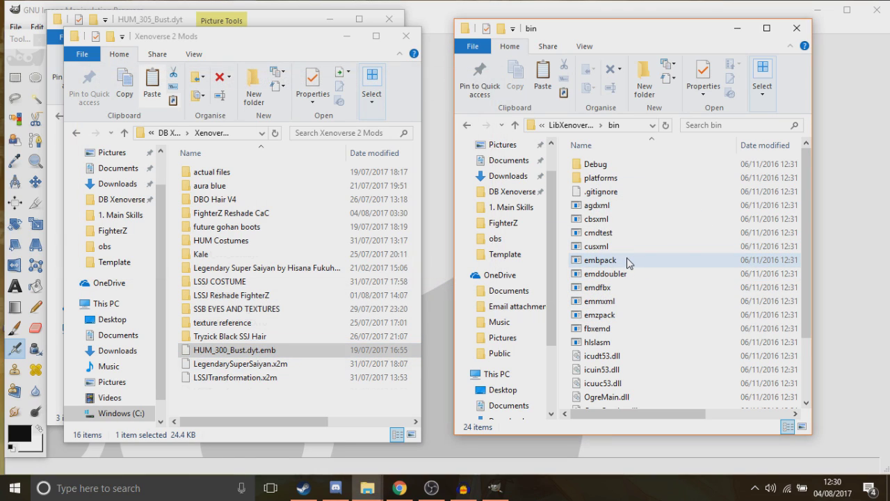
- Open the unpacked HUM_300_Bust.dyt folder and load its DATA000 texture into GIMP
double_click(232, 259)
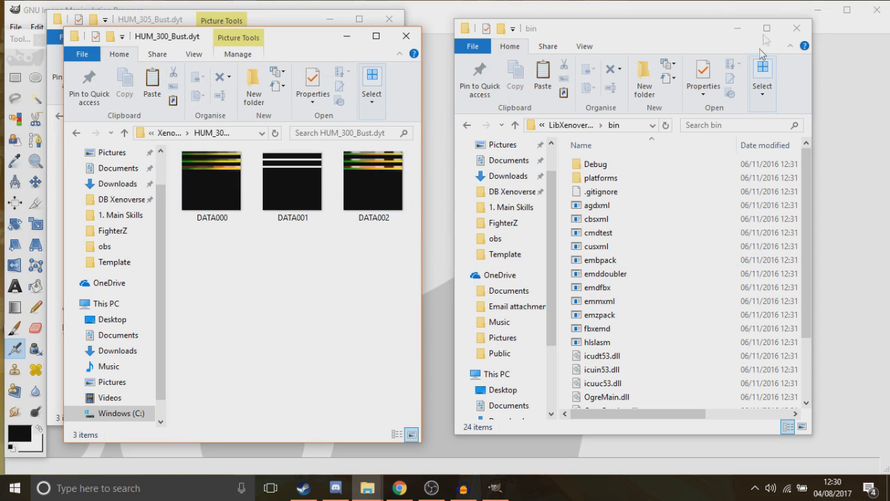
click(737, 29)
drag(196, 190, 617, 229)
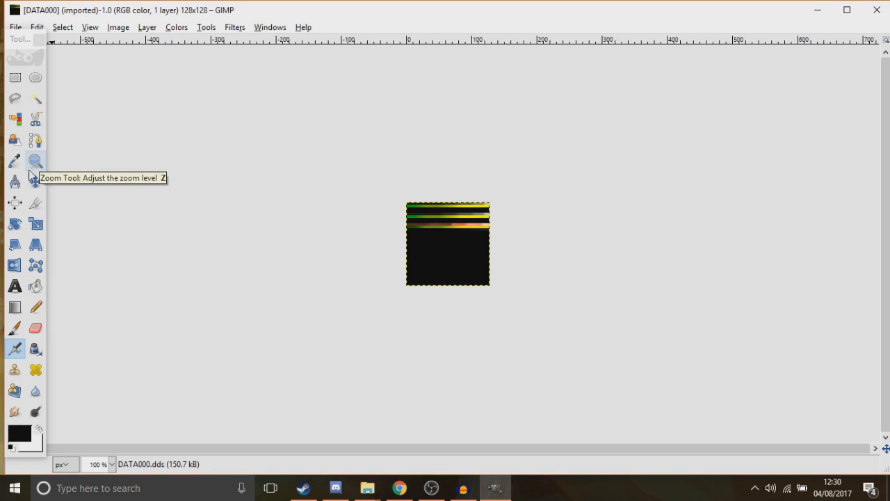
- Zoom into the HUM_300 DATA000 texture and drop HUM_305's DATA000 on as a new layer
click(35, 162)
drag(355, 176, 577, 382)
drag(584, 324, 239, 70)
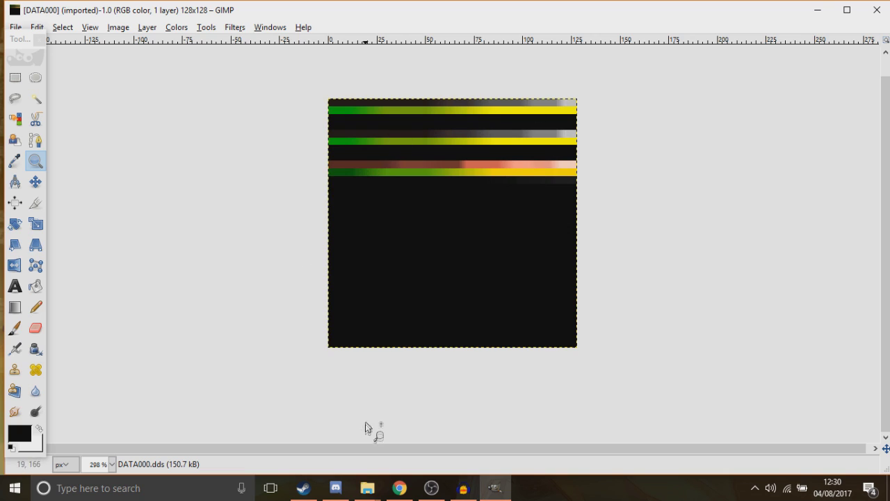
mouse_move(367, 487)
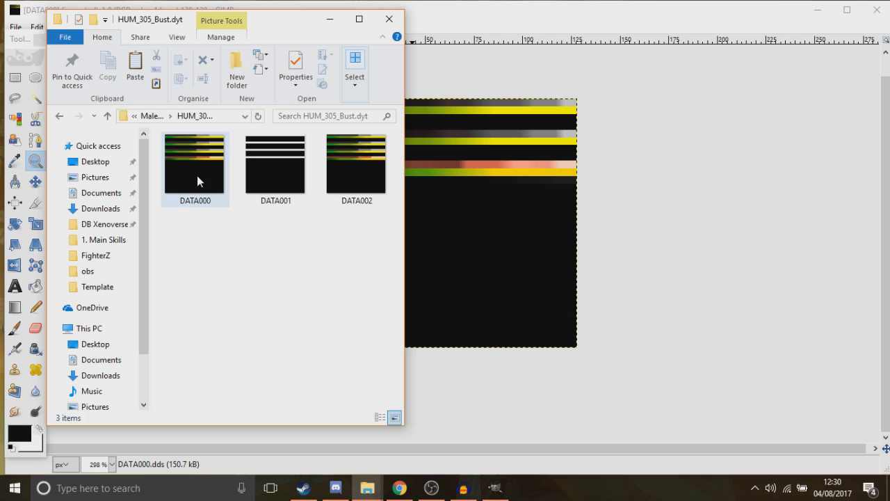
drag(189, 173, 511, 203)
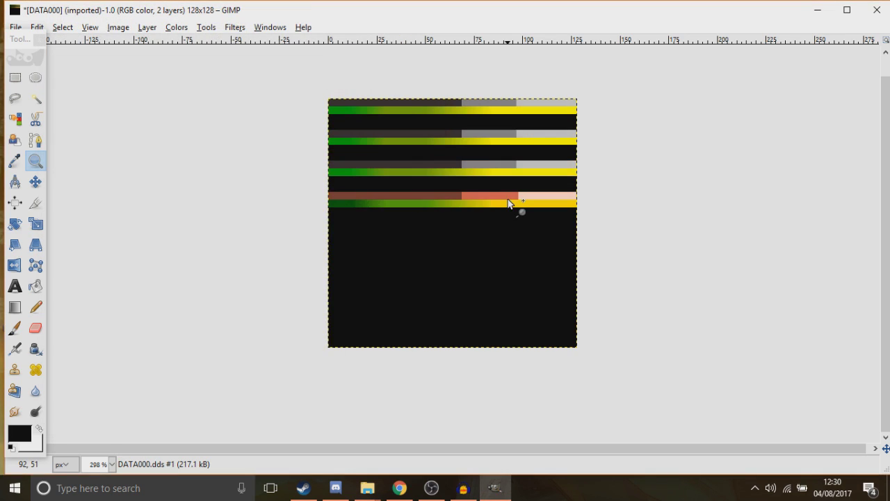
- Box the grey and brown stripe rows with Rectangle Select, copy them, then undo to the single layer
click(15, 78)
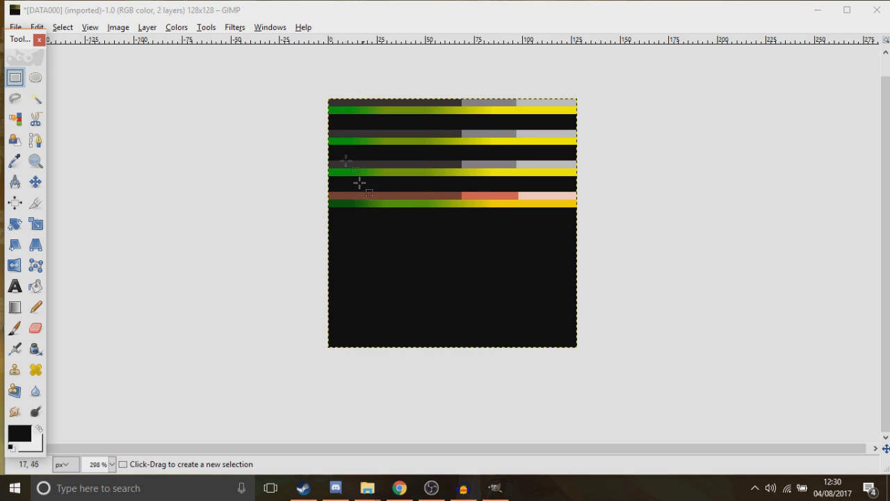
drag(328, 161, 586, 221)
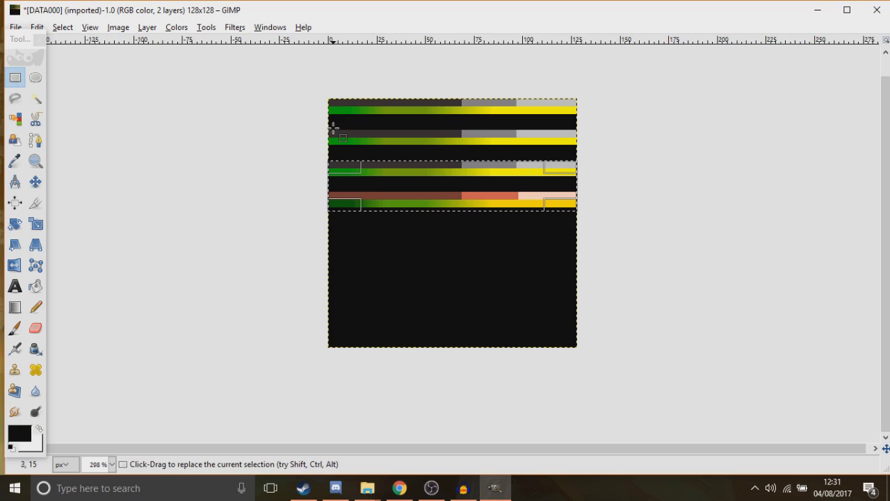
drag(330, 127, 470, 159)
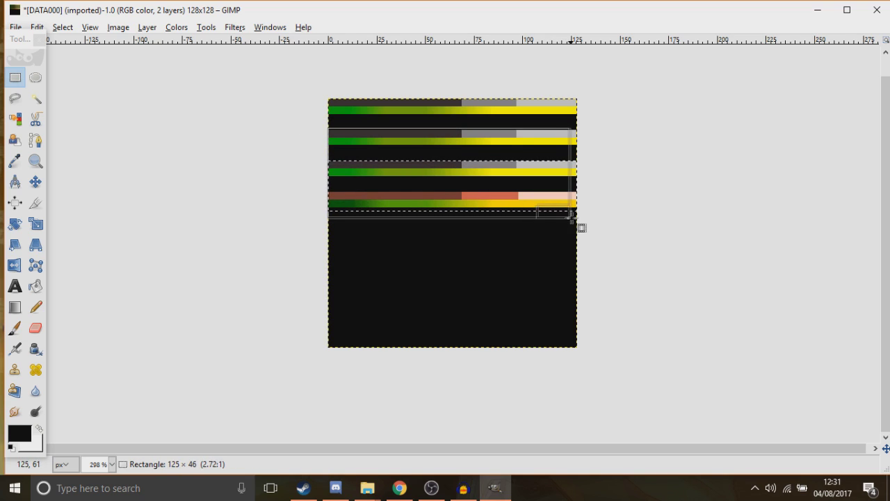
drag(570, 217, 575, 205)
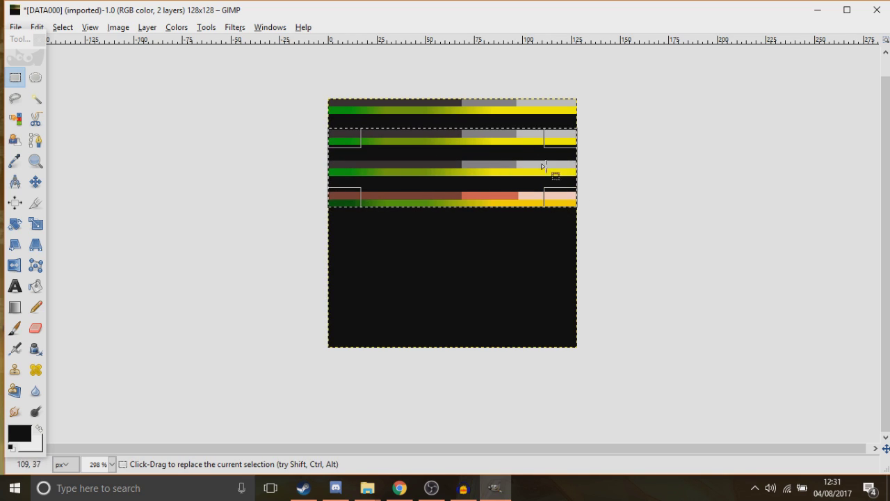
drag(570, 138, 571, 140)
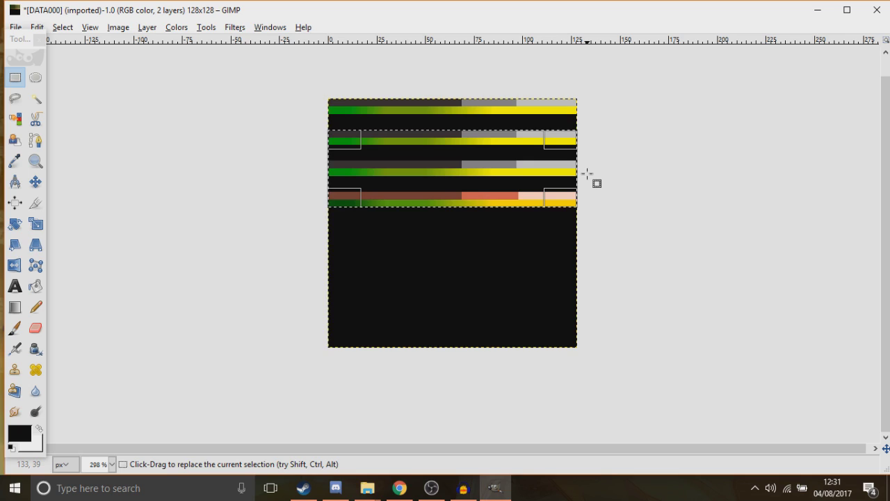
key(ctrl)
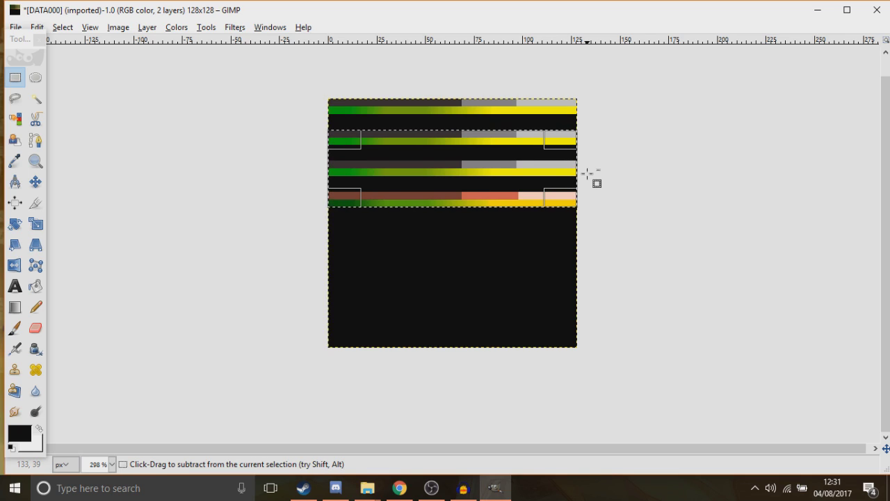
key(ctrl+c)
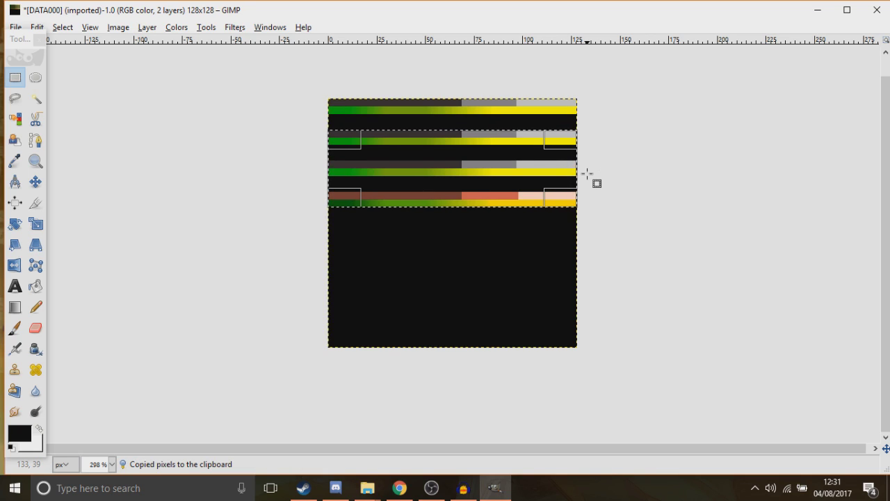
key(ctrl)
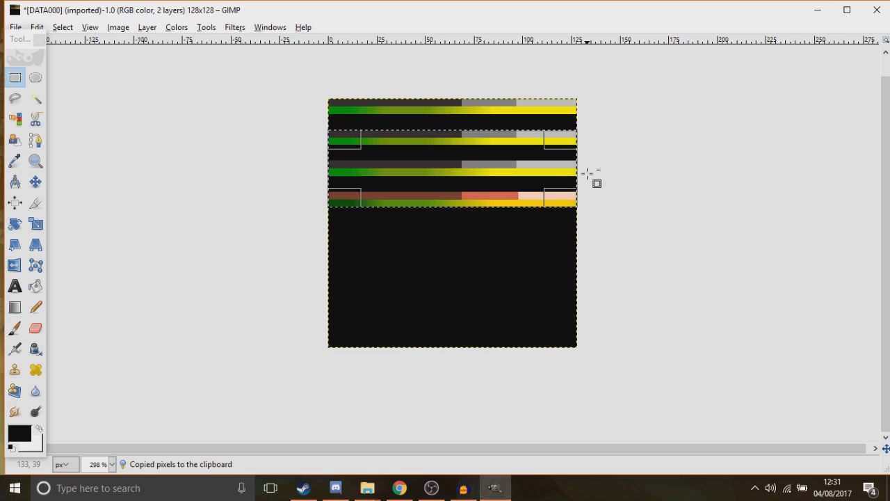
key(ctrl+z)
key(ctrl+z)
key(ctrl+z)
key(ctrl+z)
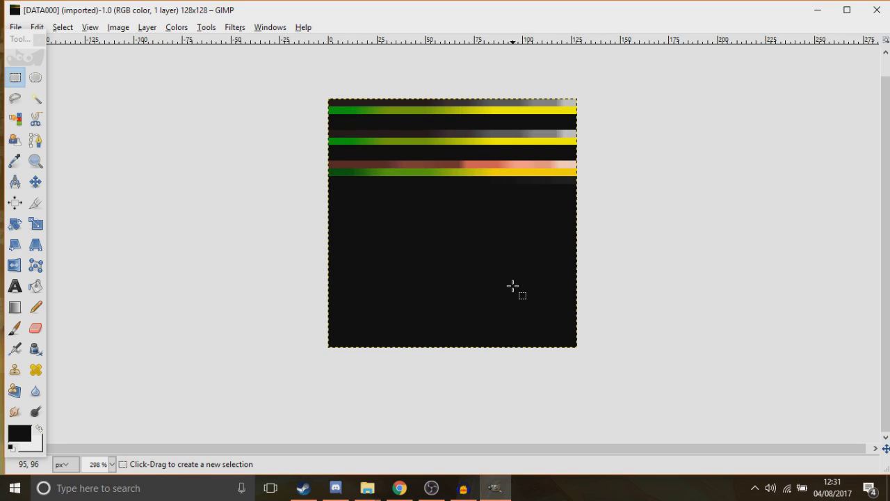
- Paste the copied stripes, move them up over the existing top bars, and anchor them
key(ctrl+v)
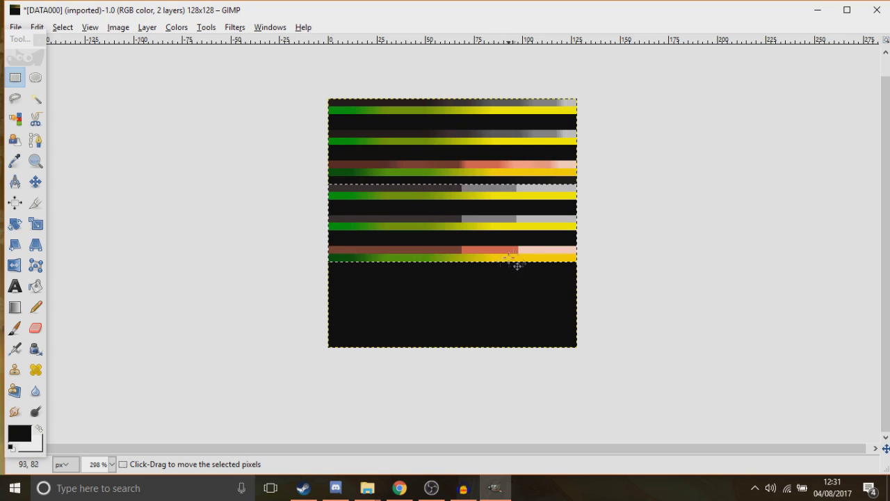
drag(489, 231, 488, 144)
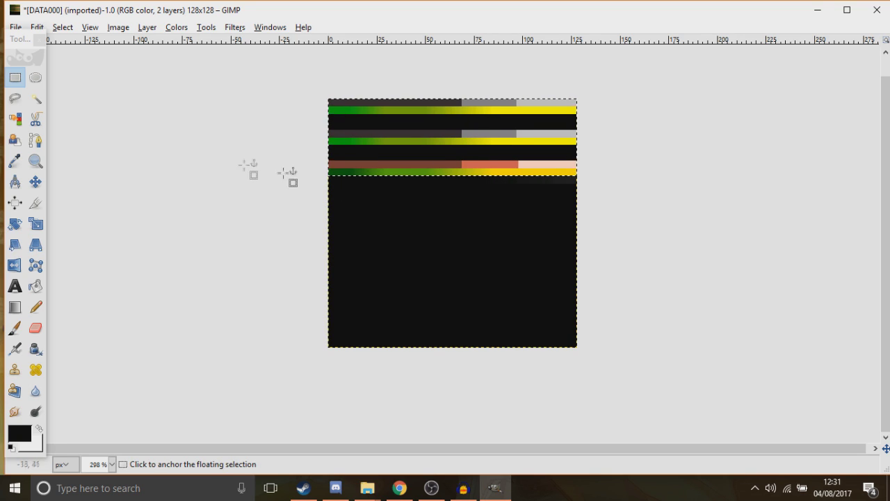
click(179, 152)
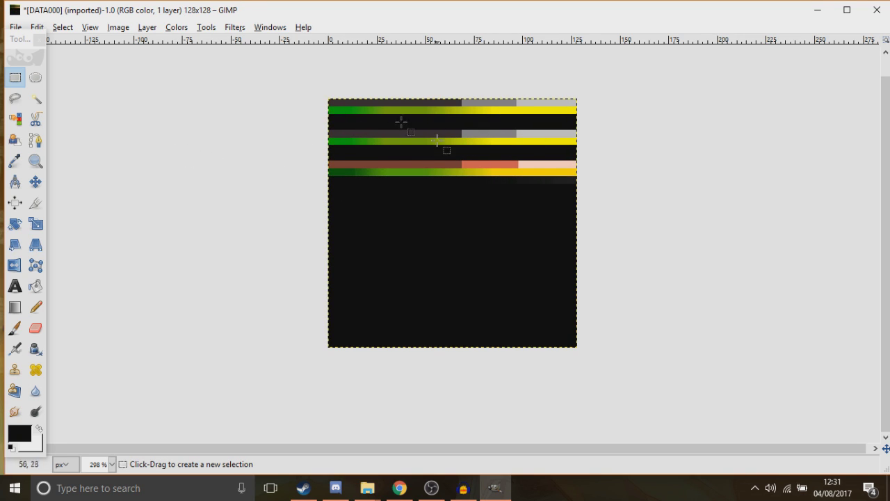
- Export the image as a DDS image, overwriting DATA000.dds
click(14, 27)
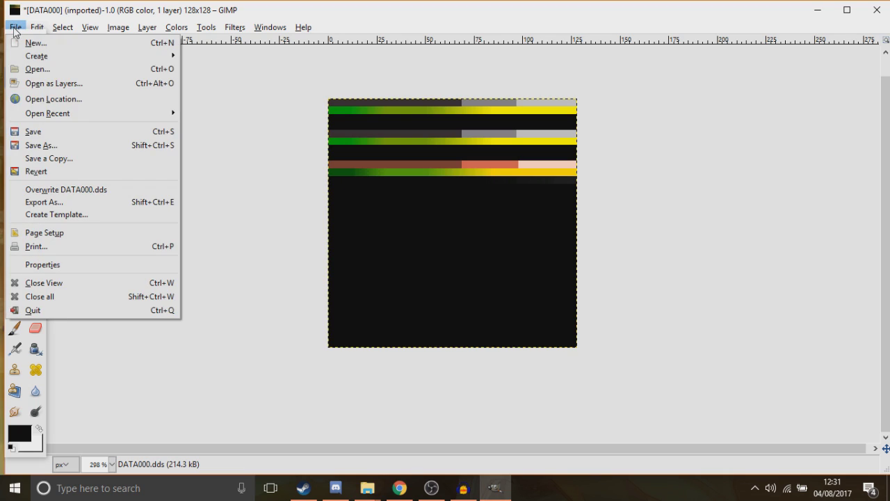
click(69, 202)
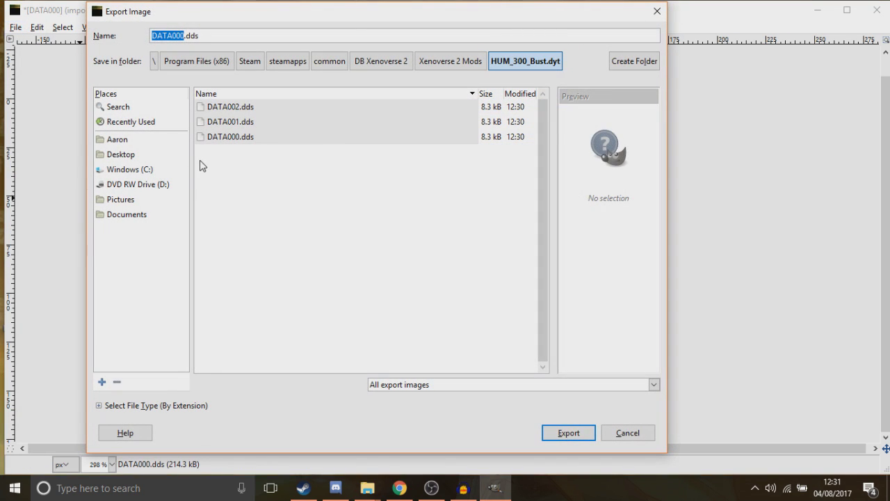
key(Tab)
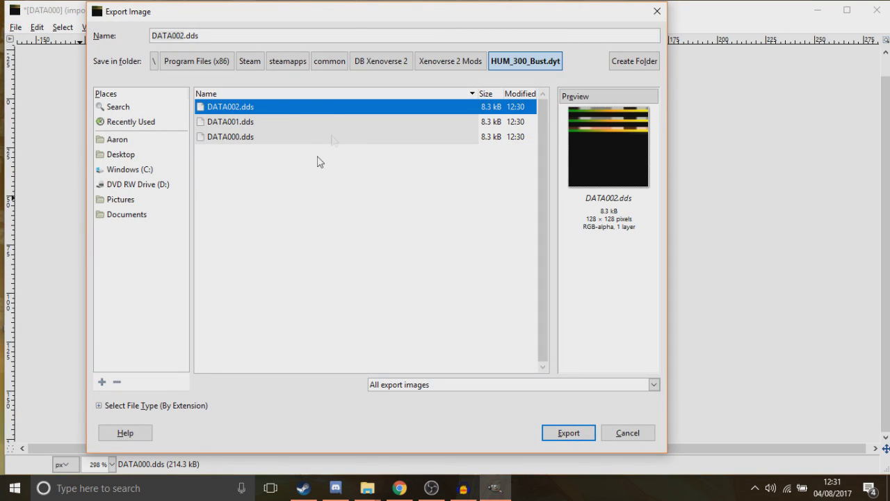
click(238, 139)
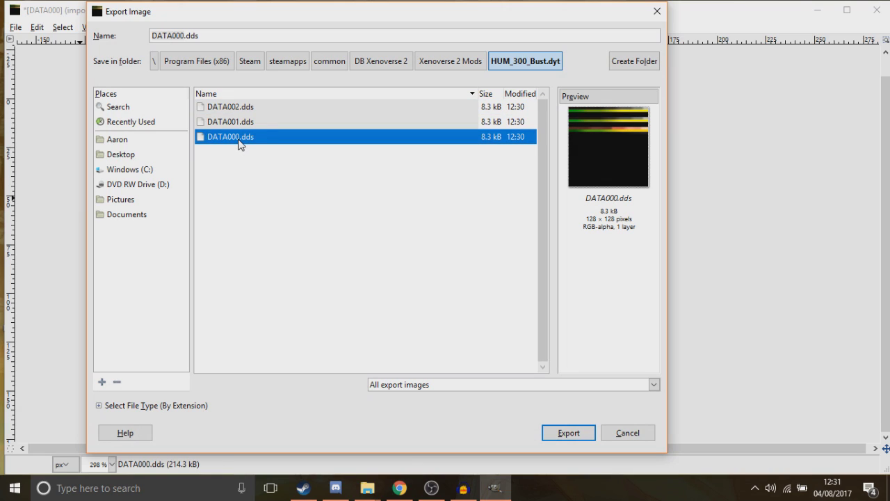
click(496, 386)
click(456, 144)
click(563, 433)
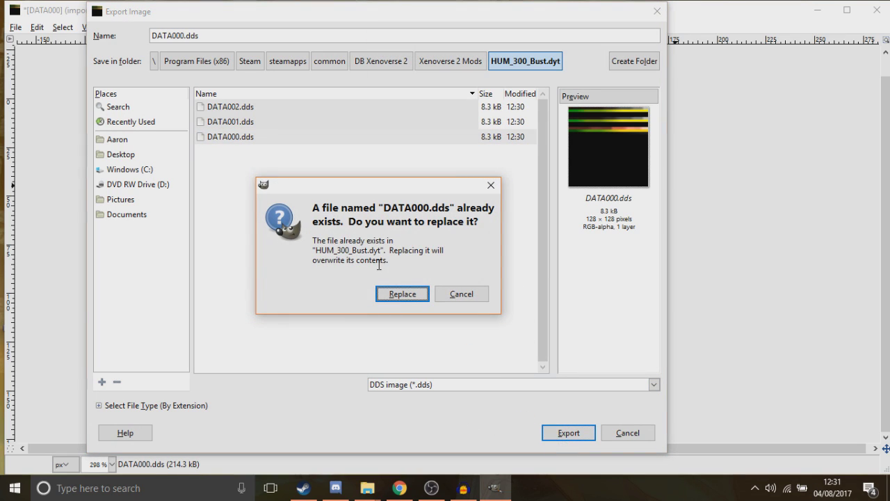
click(402, 293)
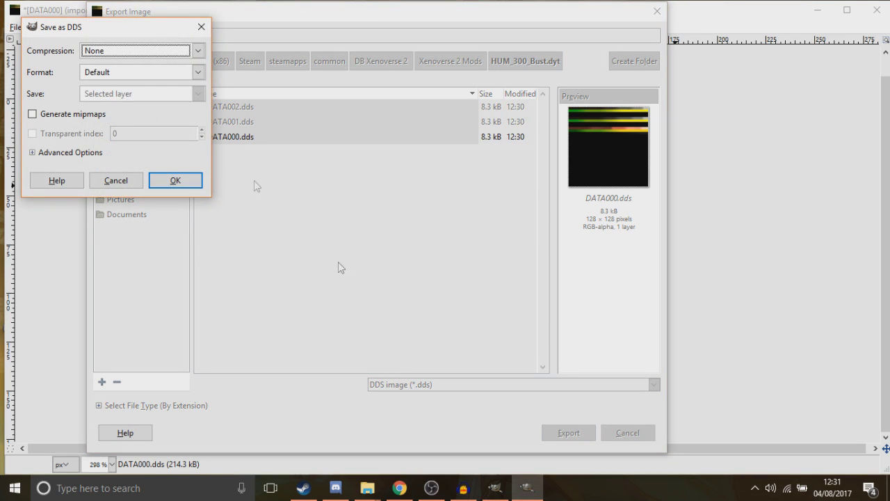
- Choose BC3 / DXT5 compression and confirm the DDS export
click(125, 55)
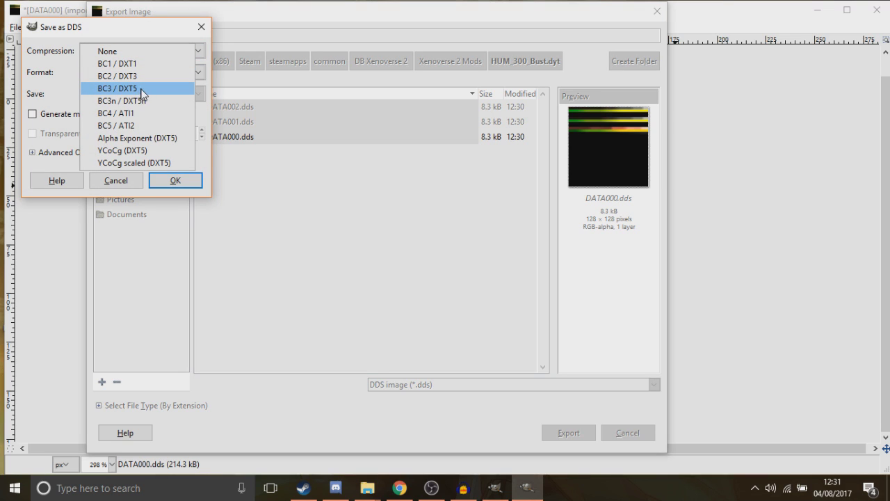
click(136, 89)
click(178, 181)
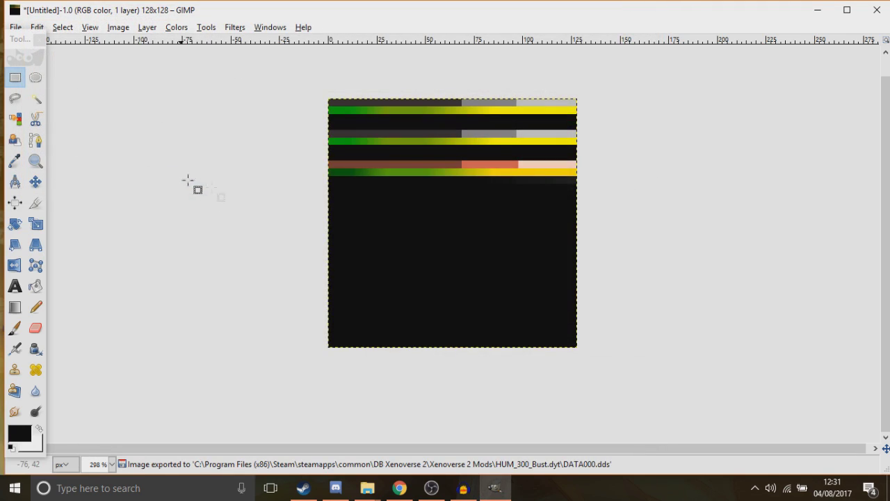
- Delete the old DATA002 texture in the HUM_300_Bust.dyt folder
mouse_move(363, 487)
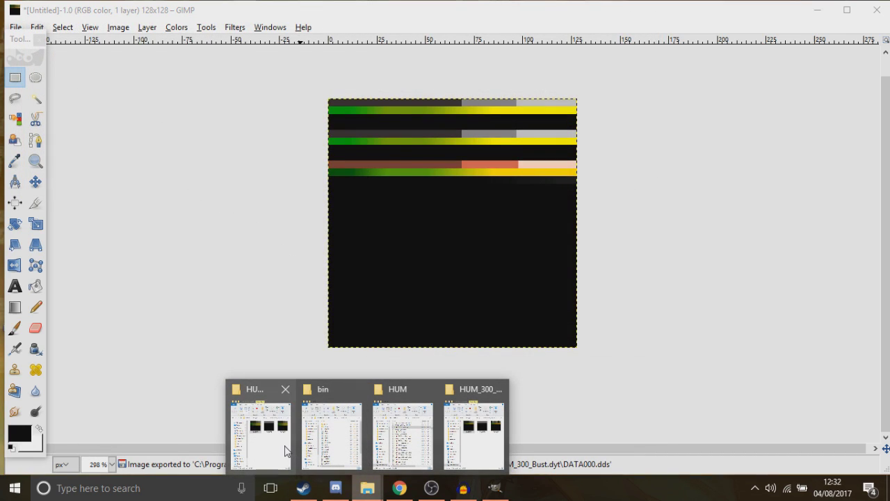
mouse_move(288, 450)
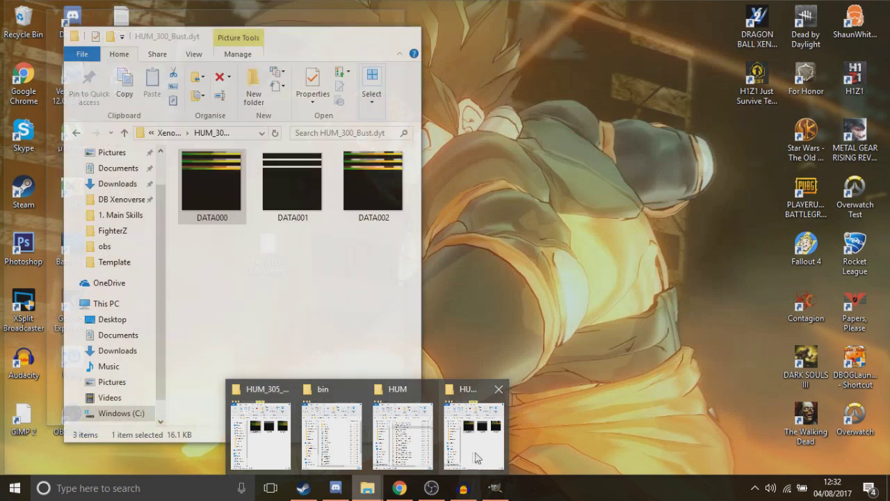
click(473, 435)
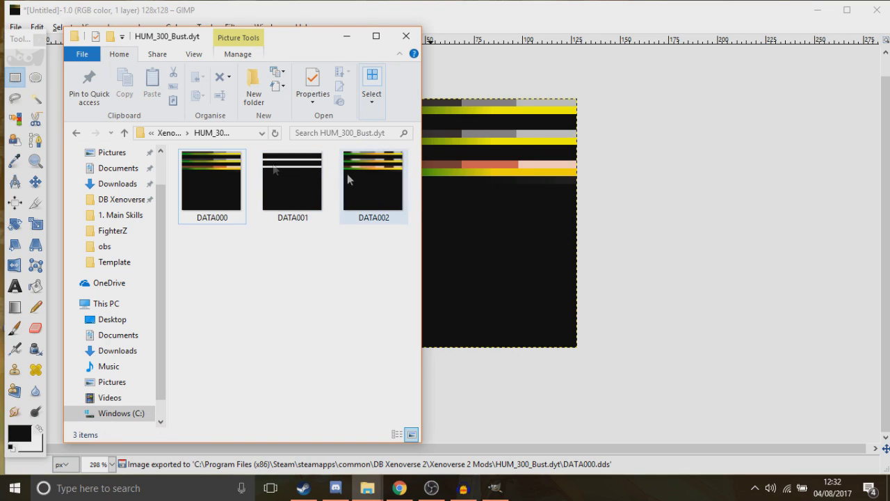
click(371, 196)
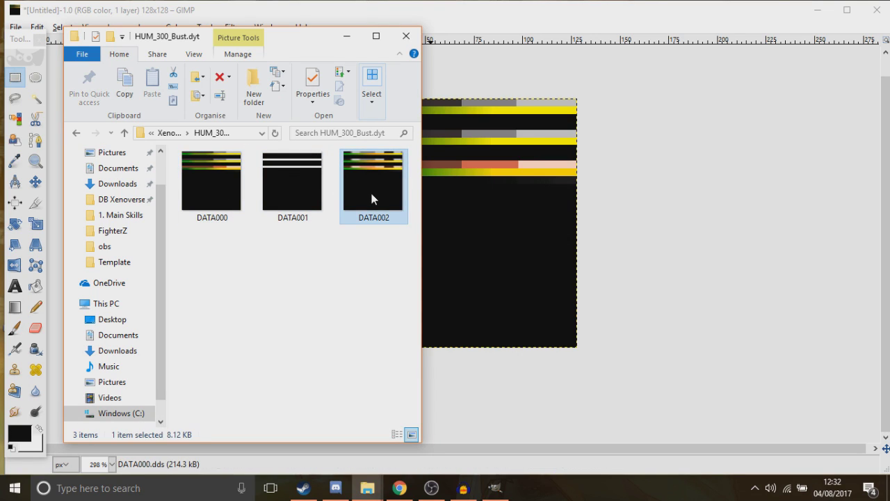
key(Delete)
- Duplicate DATA000, rename the copy DATA002, and return to Xenoverse 2 Mods
click(183, 183)
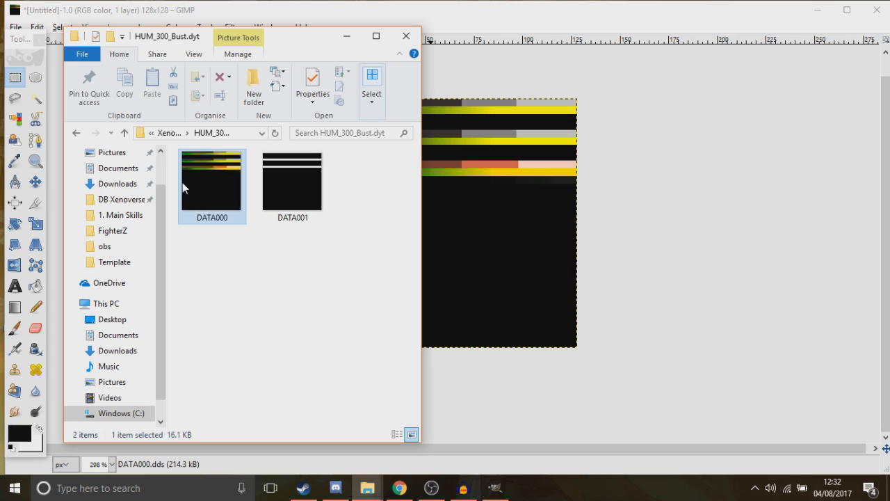
key(ctrl+c)
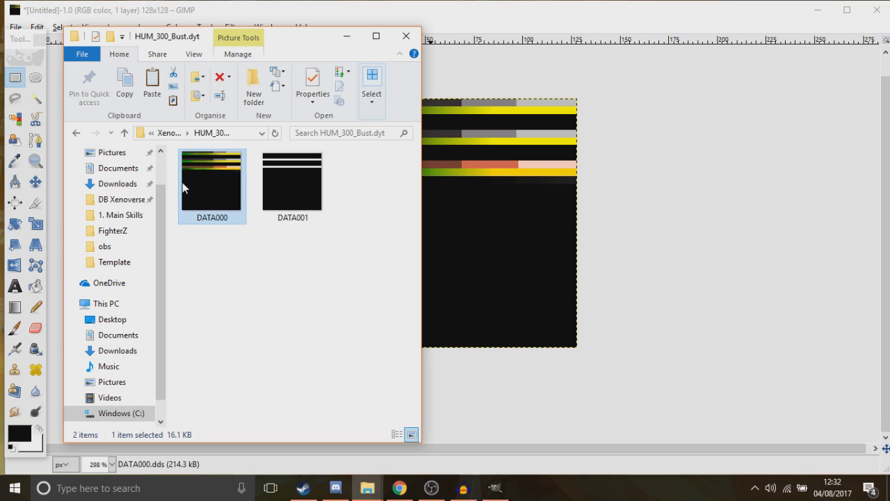
key(ctrl+v)
right_click(219, 202)
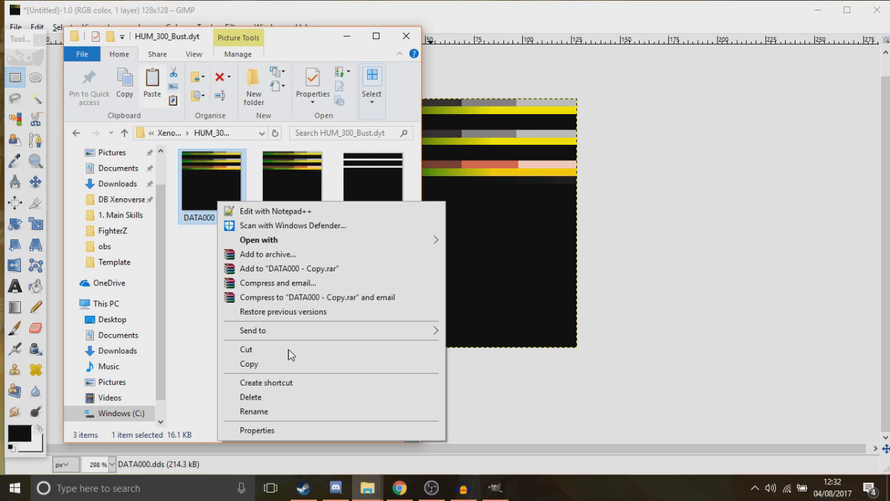
click(254, 411)
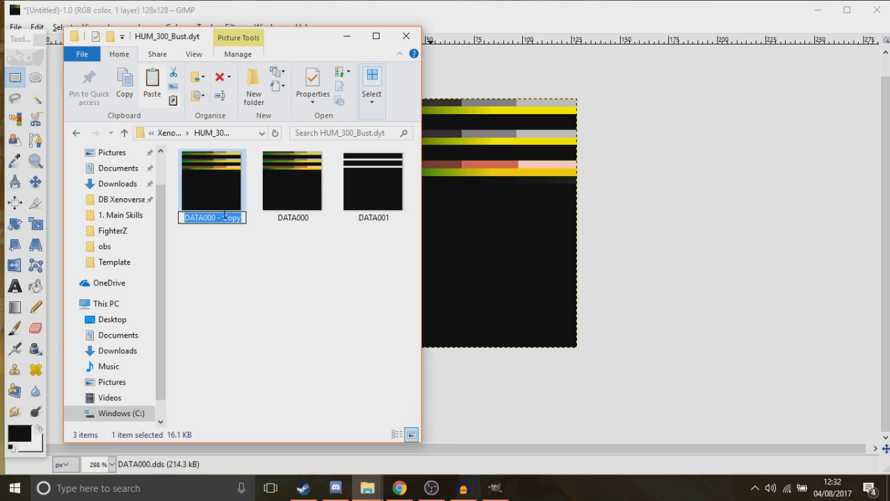
drag(212, 217, 275, 221)
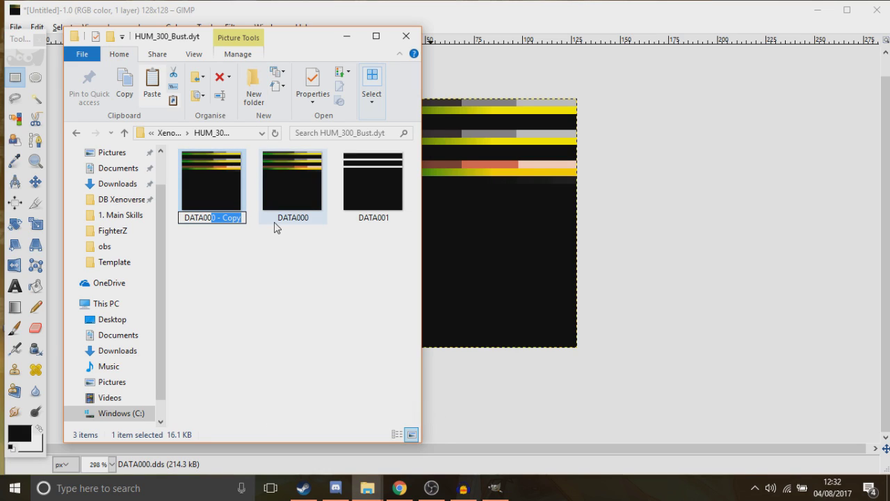
text(2)
click(296, 316)
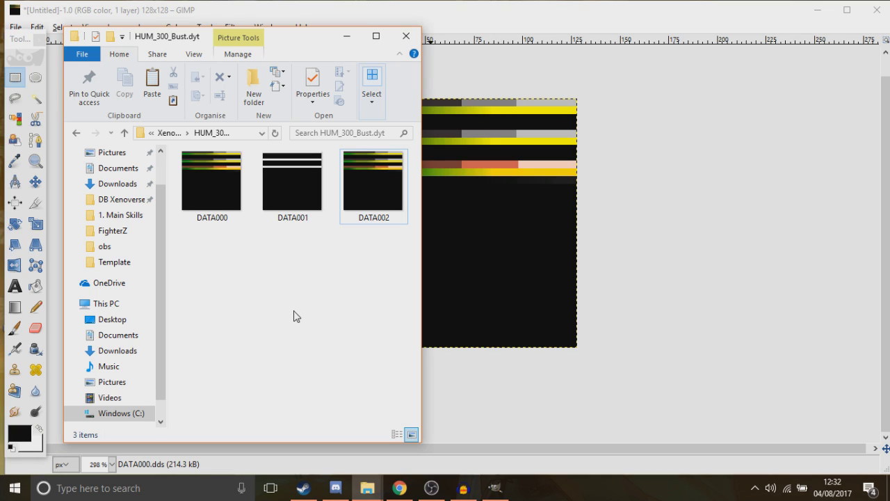
click(167, 134)
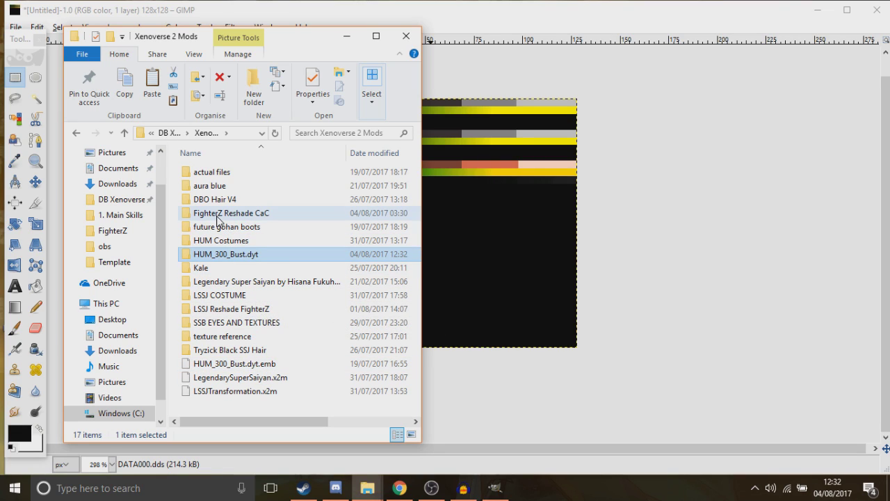
- Open FighterZ Reshade CaC > Male Future Gohan Outfit and drop HUM_500_Bust.dyt.emb onto emddoubler
double_click(218, 214)
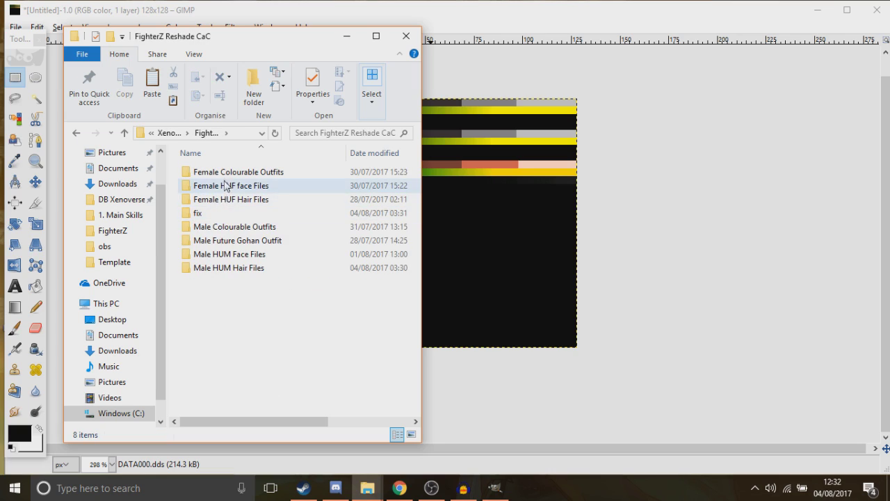
click(217, 228)
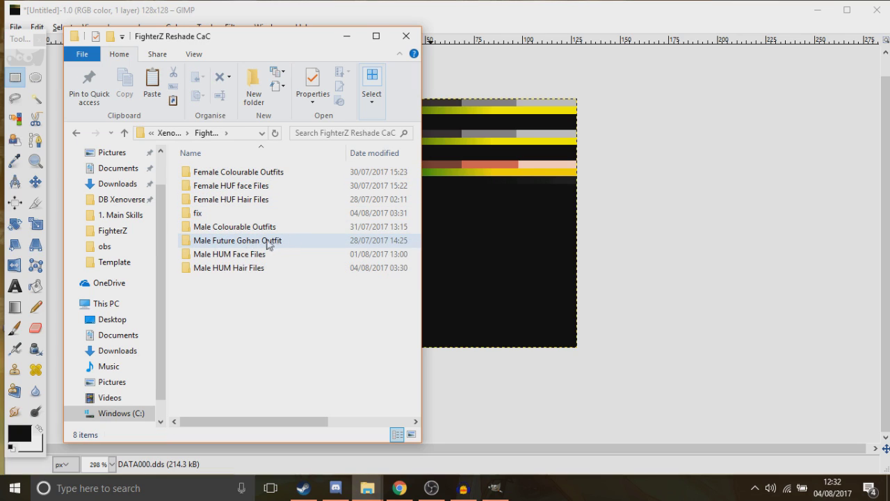
double_click(233, 240)
click(241, 228)
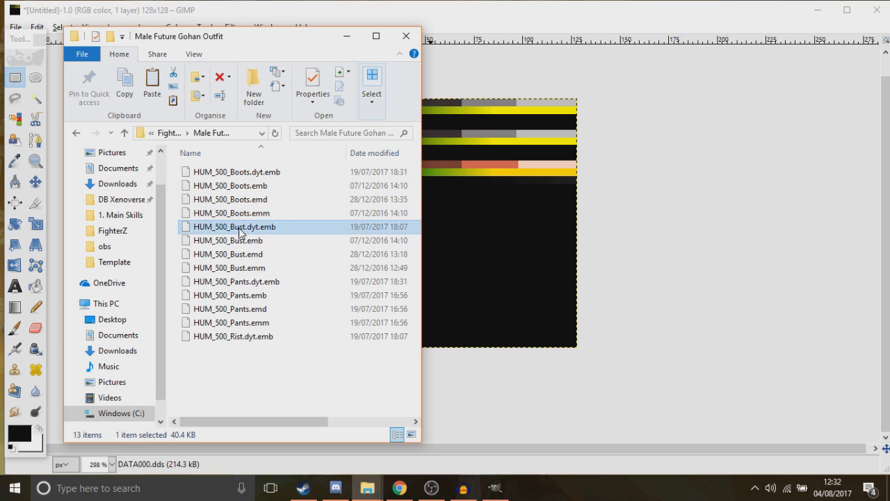
mouse_move(367, 487)
click(340, 448)
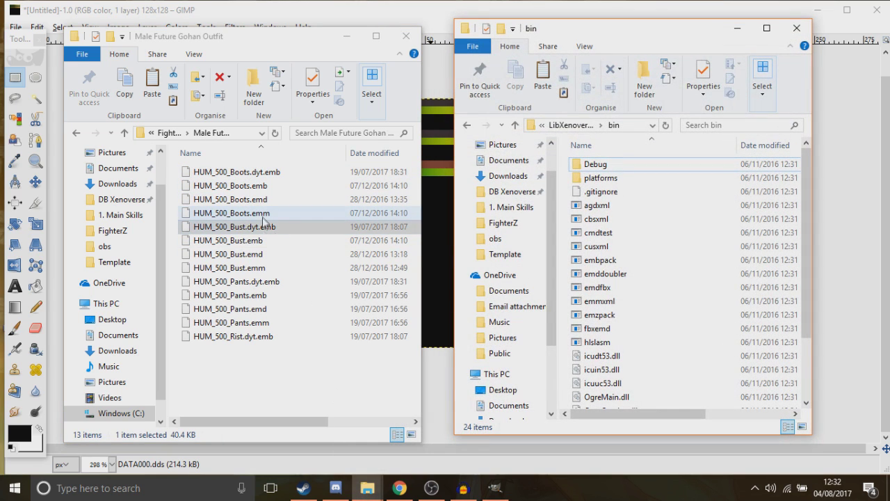
drag(260, 230, 626, 261)
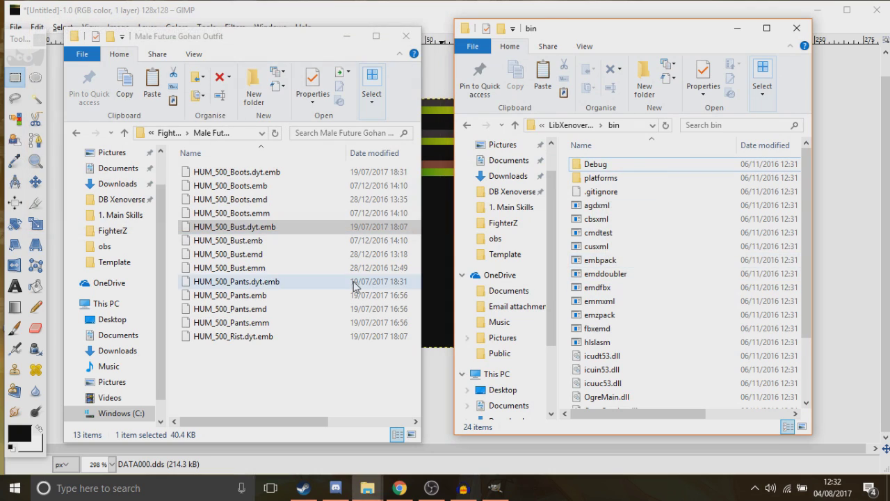
- Open the HUM_500_Bust.dyt folder and select its DATA000 texture
double_click(257, 350)
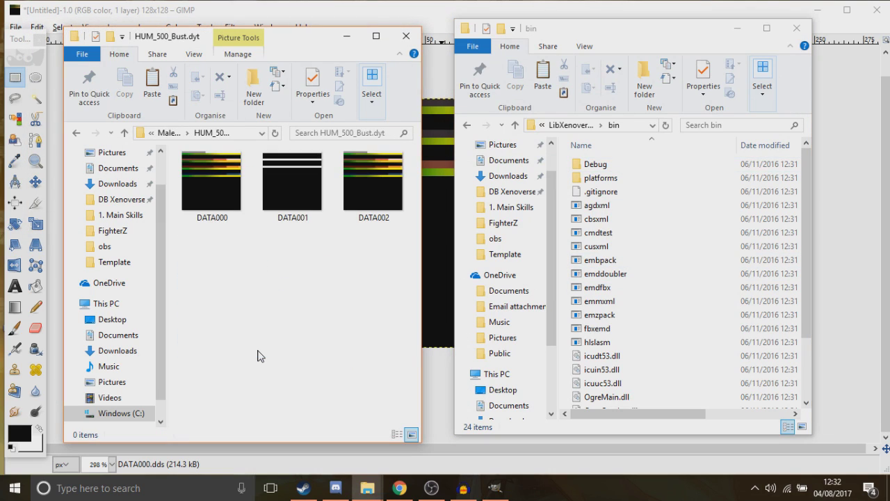
click(214, 187)
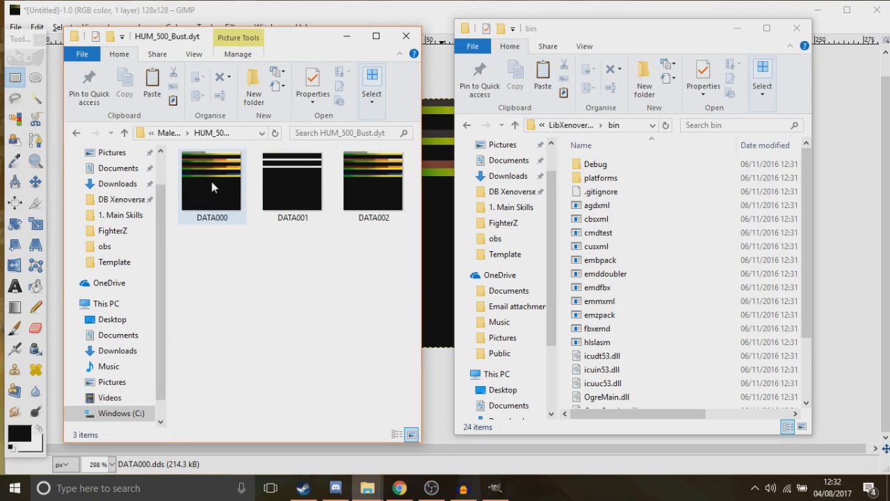